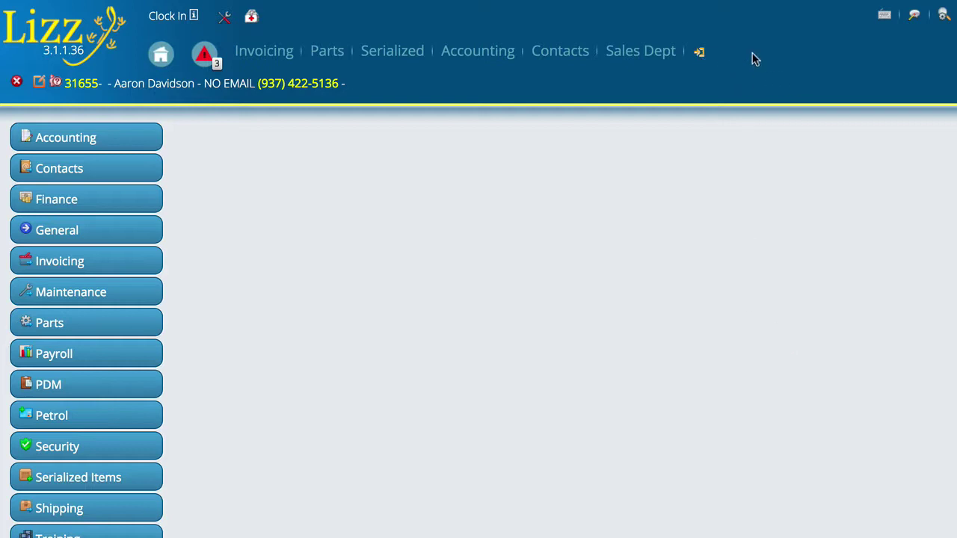
Open the Role Setup page from the Security section of the system settings
{"action": "left_click", "coordinate": [699, 54]}
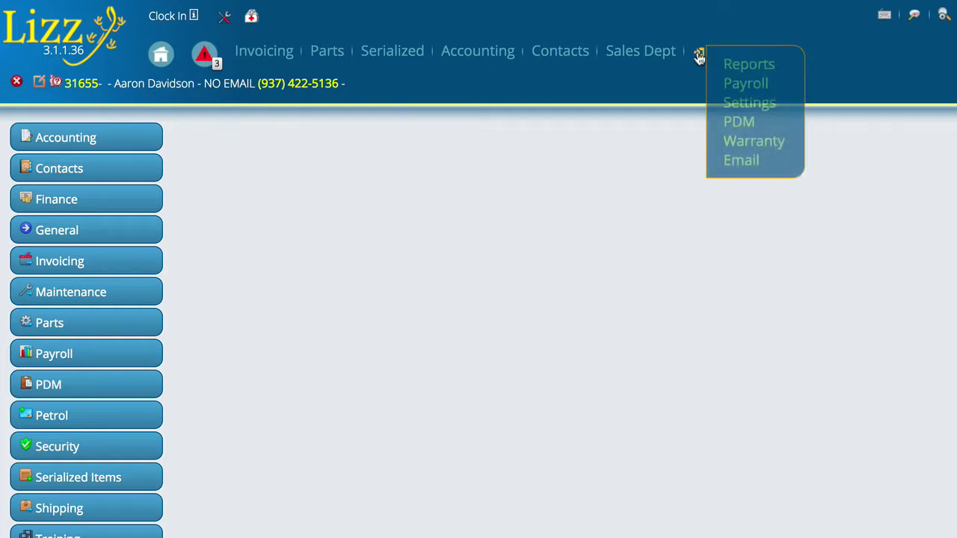
{"action": "left_click", "coordinate": [736, 102]}
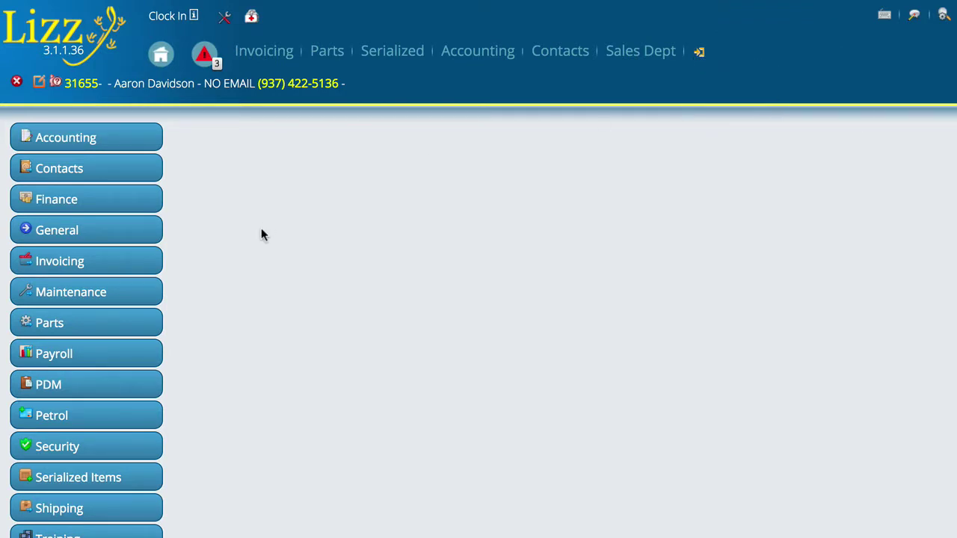
{"action": "left_click", "coordinate": [74, 448]}
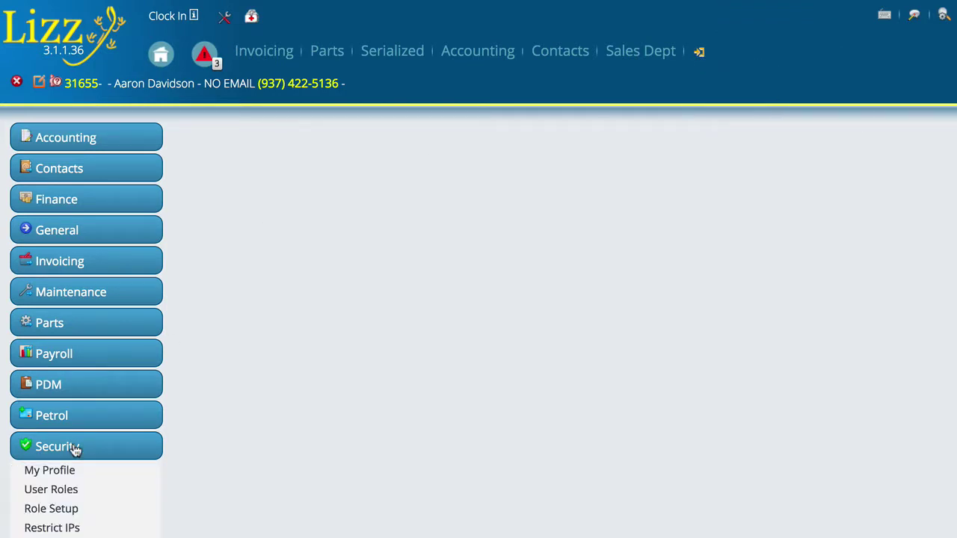
{"action": "left_click", "coordinate": [54, 509]}
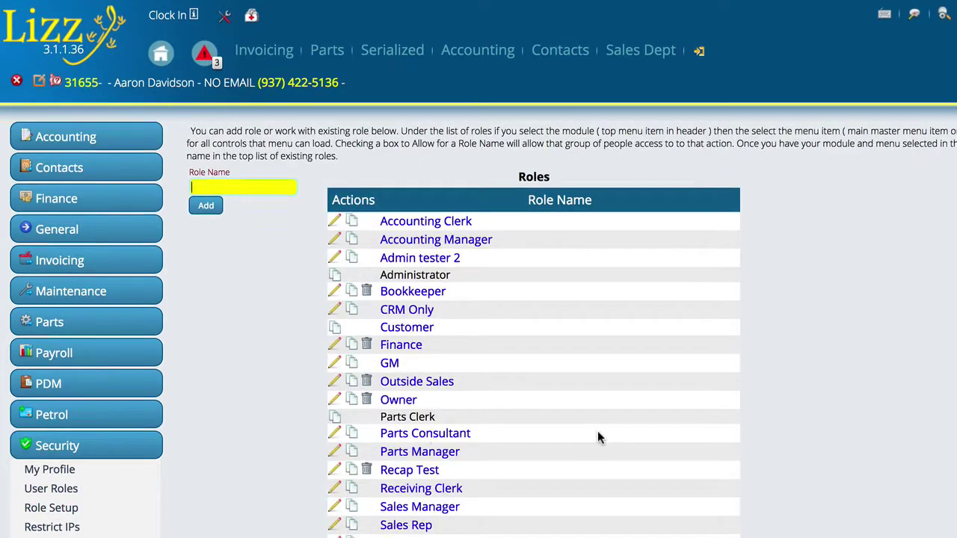
Display the role permissions for the Finance Deals menu item of the Invoicing module
{"action": "scroll", "coordinate": [424, 532], "scroll_direction": "down", "scroll_amount": 3}
{"action": "scroll", "coordinate": [425, 532], "scroll_direction": "down", "scroll_amount": 1}
{"action": "left_click", "coordinate": [217, 479]}
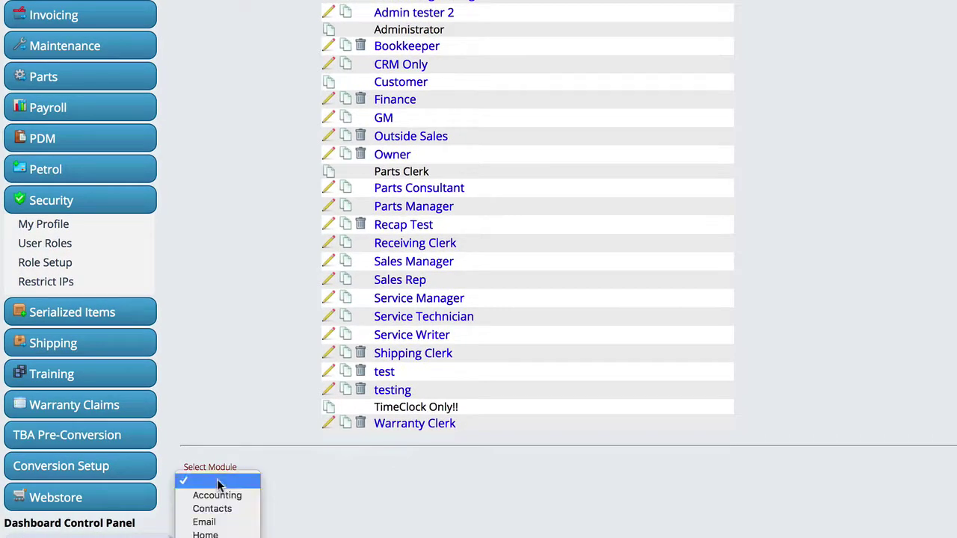
{"action": "left_click", "coordinate": [218, 480]}
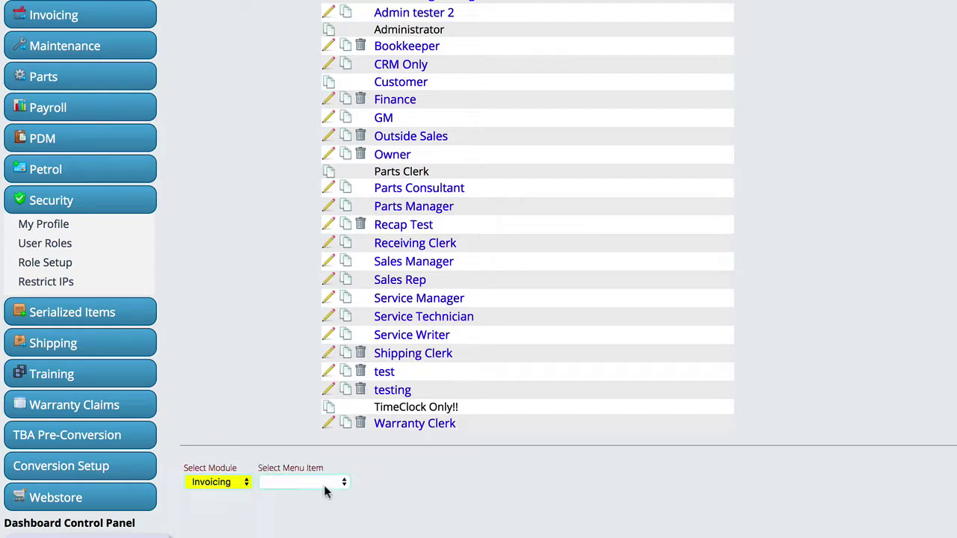
{"action": "left_click", "coordinate": [340, 483]}
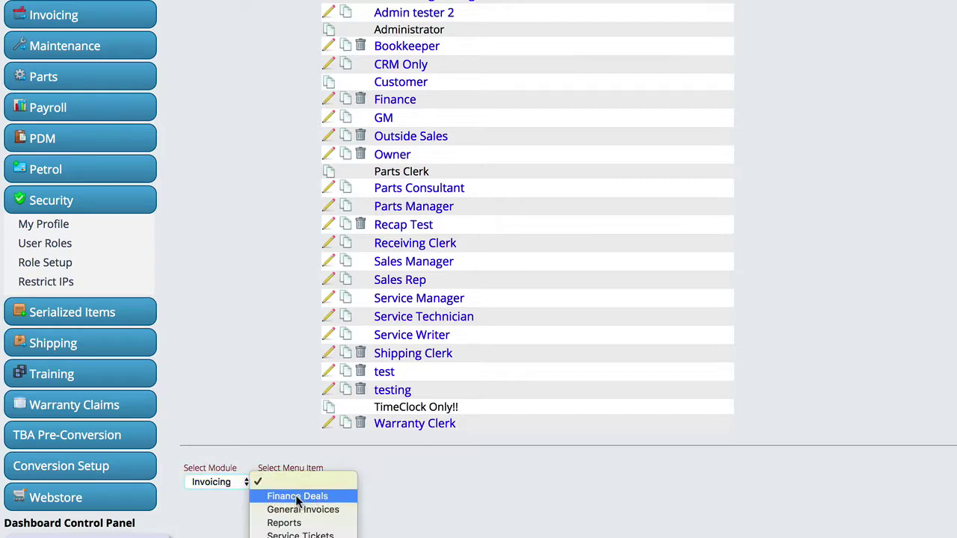
{"action": "left_click", "coordinate": [297, 497]}
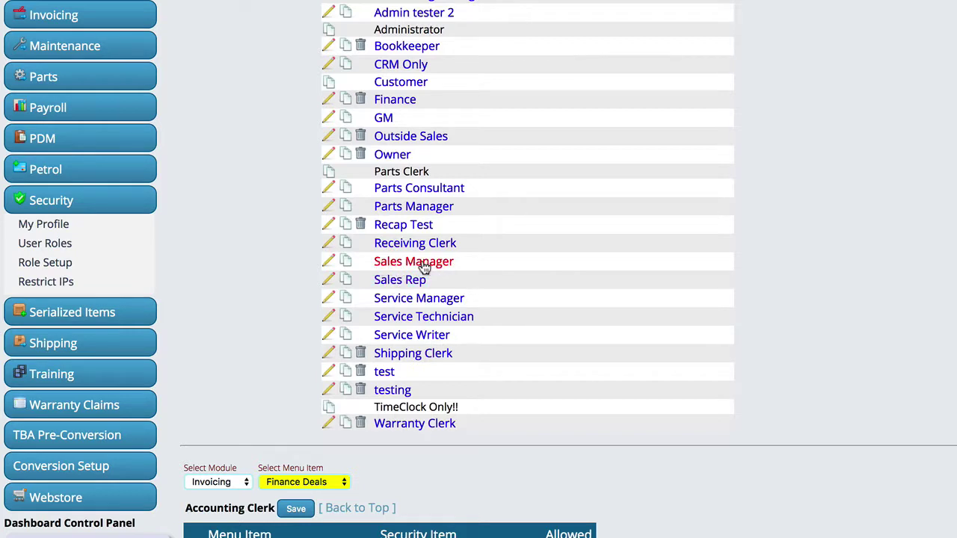
Check the Pull Credit Reports permission for View Current Deal in the role permission lists
{"action": "left_click", "coordinate": [402, 106]}
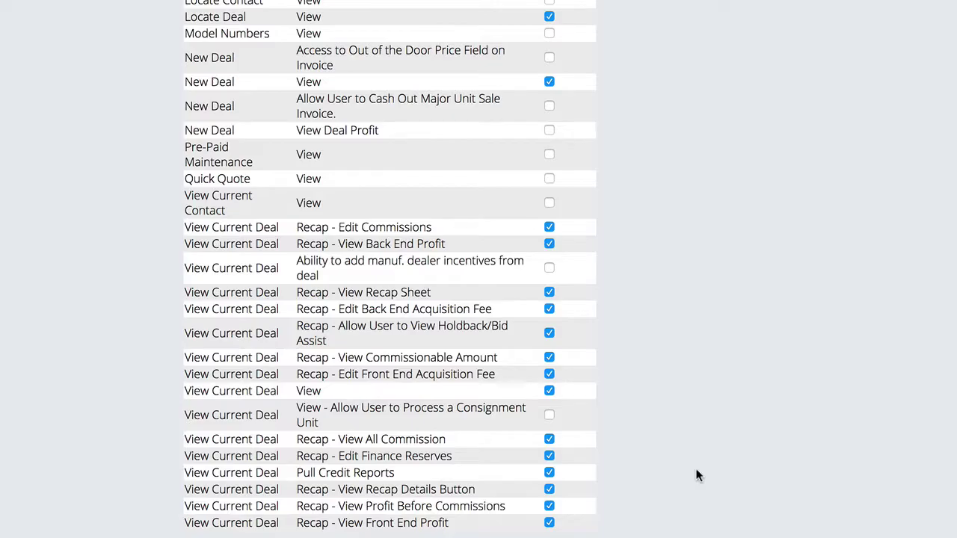
{"action": "scroll", "coordinate": [695, 476], "scroll_direction": "down", "scroll_amount": 9}
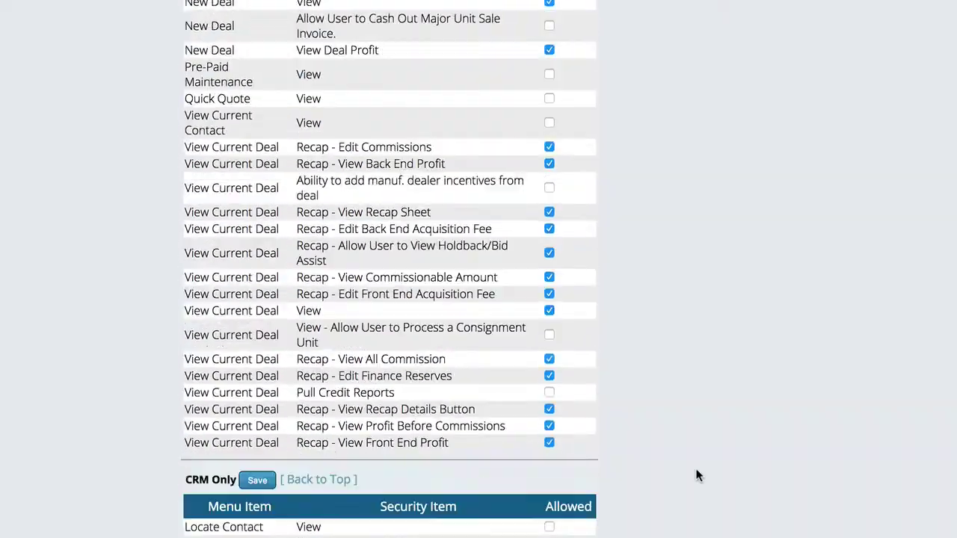
{"action": "scroll", "coordinate": [697, 478], "scroll_direction": "up", "scroll_amount": 15}
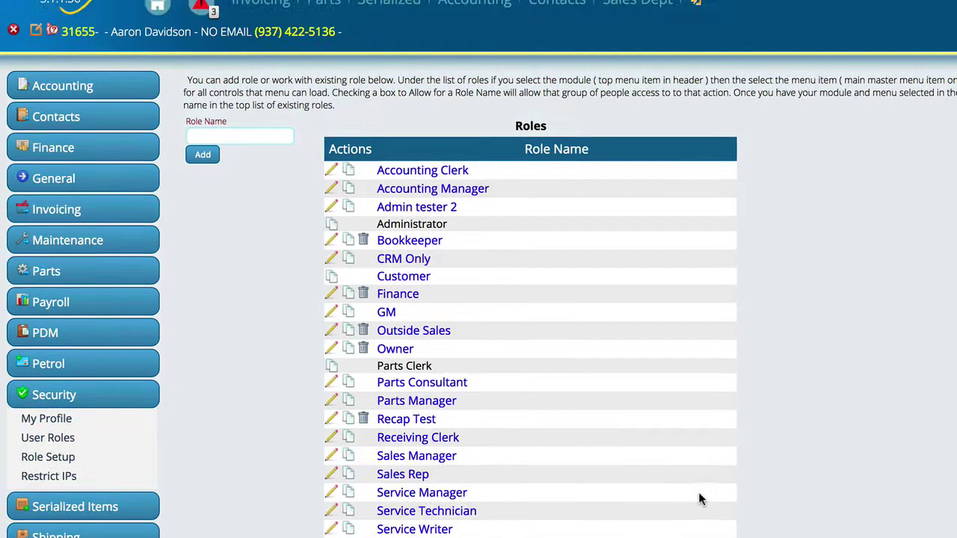
Open the Credit Reports settings under Finance and save the 700Credit setup
{"action": "scroll", "coordinate": [701, 500], "scroll_direction": "up", "scroll_amount": 1}
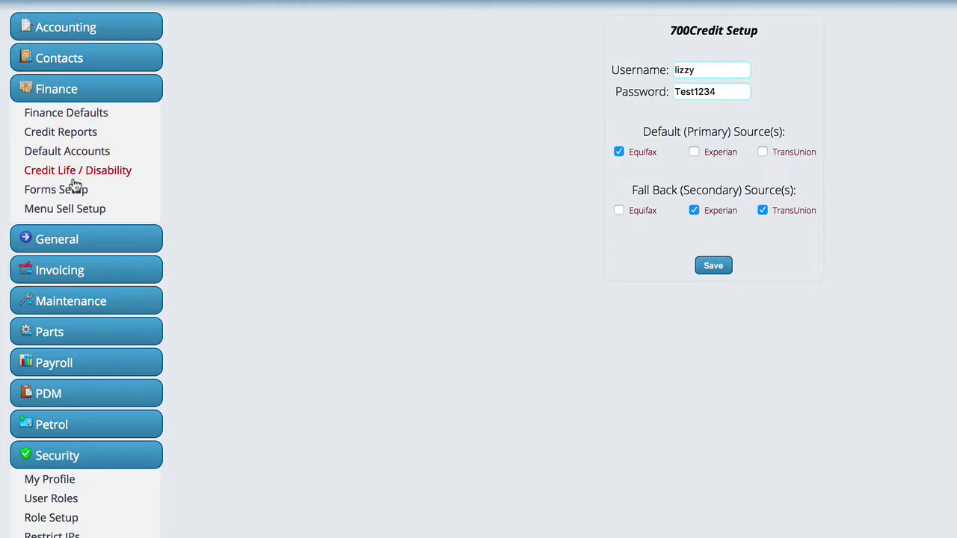
{"action": "left_click", "coordinate": [64, 132]}
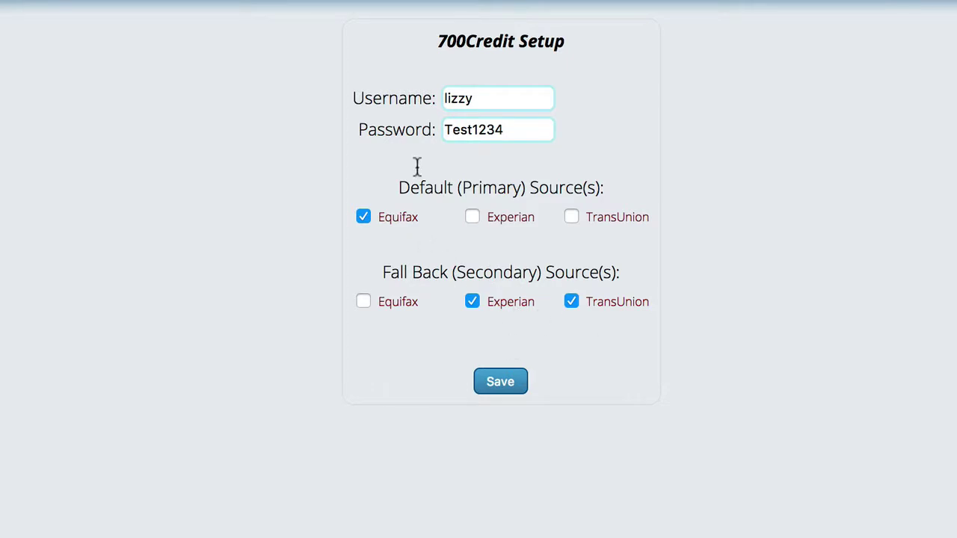
{"action": "left_click", "coordinate": [500, 385]}
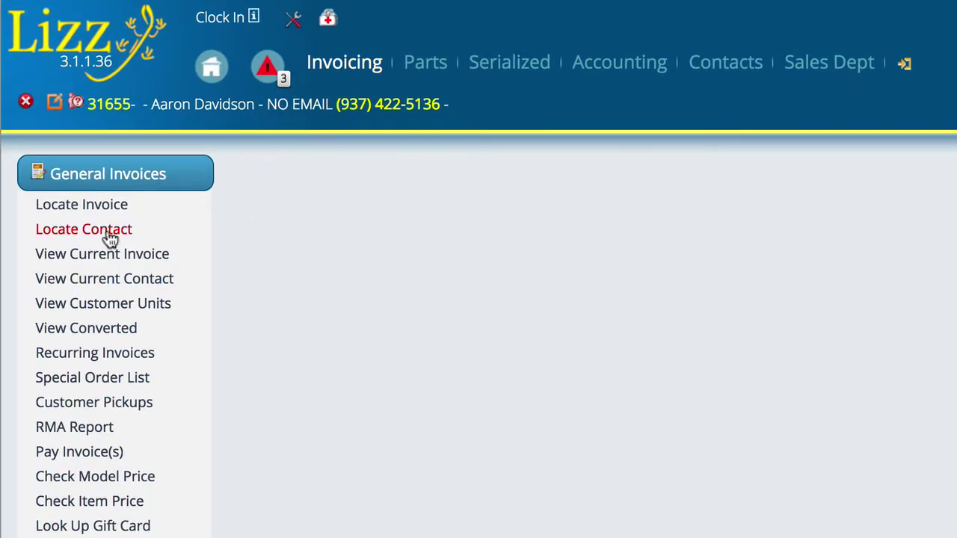
View the current invoice, expand its customer details and open the customer's record for editing
{"action": "left_click", "coordinate": [98, 258]}
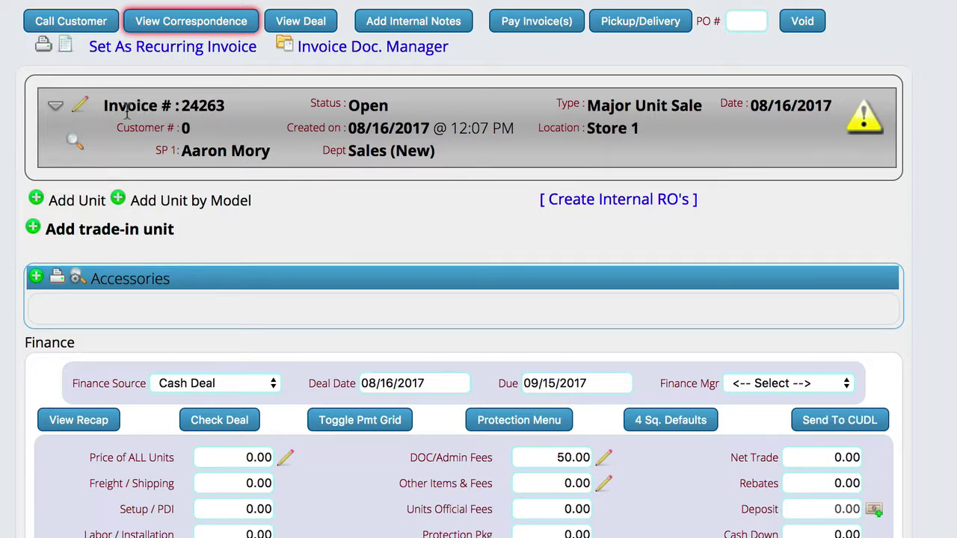
{"action": "left_click", "coordinate": [56, 111]}
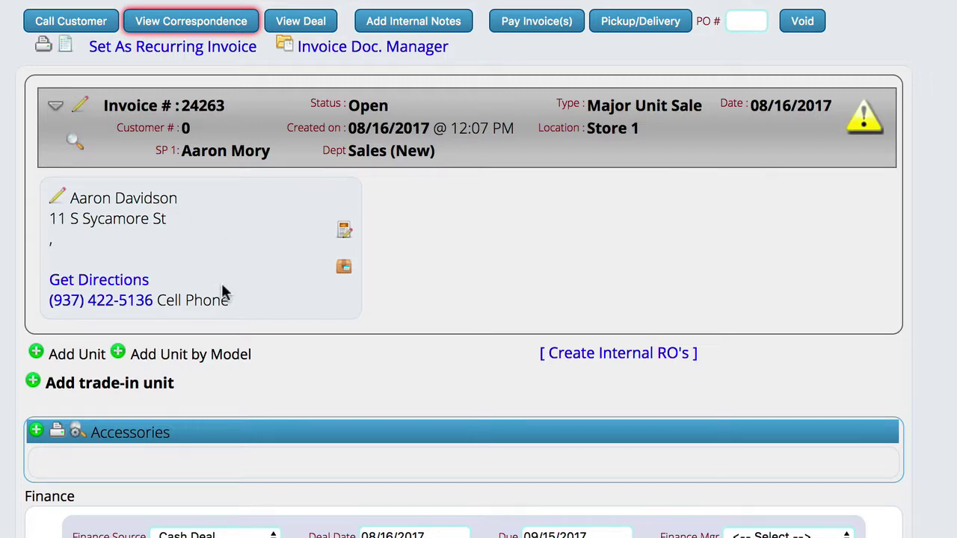
{"action": "left_click", "coordinate": [60, 200]}
Locate and select the Social Security number in the customer's record
{"action": "scroll", "coordinate": [920, 359], "scroll_direction": "down", "scroll_amount": 1}
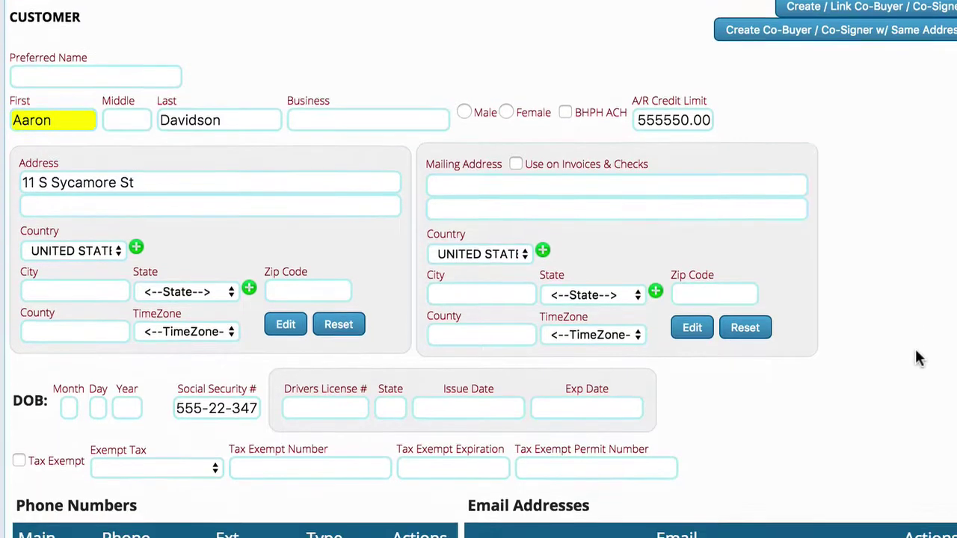
{"action": "scroll", "coordinate": [917, 351], "scroll_direction": "down", "scroll_amount": 3}
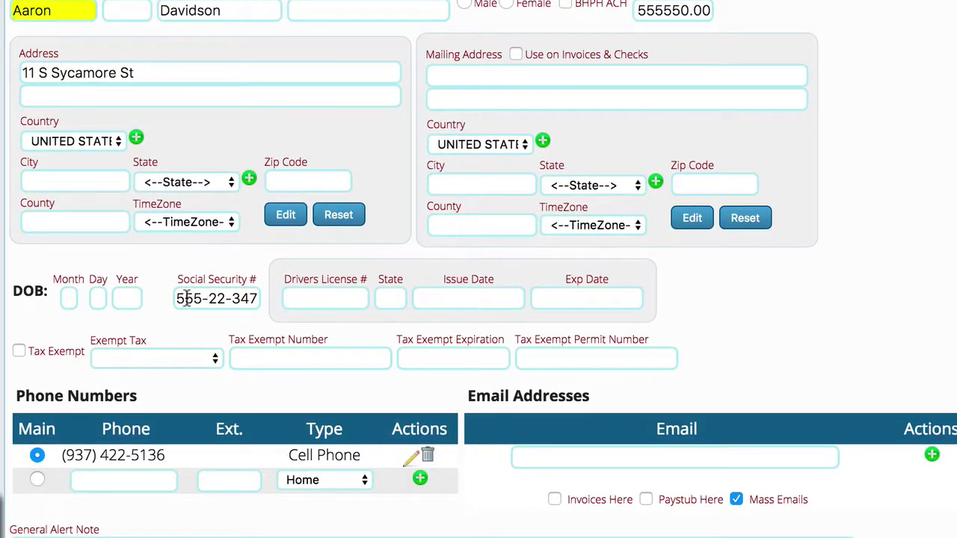
{"action": "left_click", "coordinate": [232, 298]}
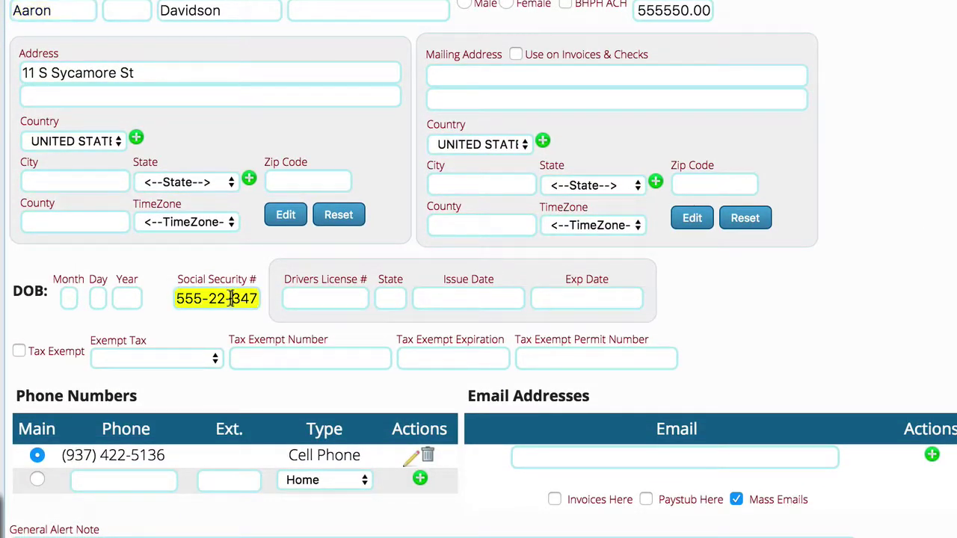
{"action": "triple_click", "coordinate": [232, 298]}
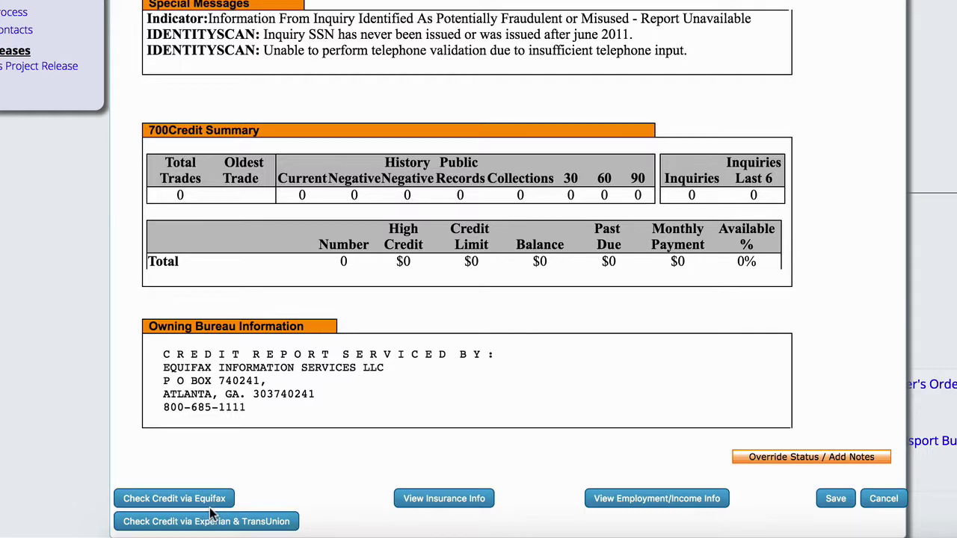
Review the Equifax credit report, its Red Flag Summary and the General Alert Note in the customer's record
{"action": "scroll", "coordinate": [832, 283], "scroll_direction": "up", "scroll_amount": 10}
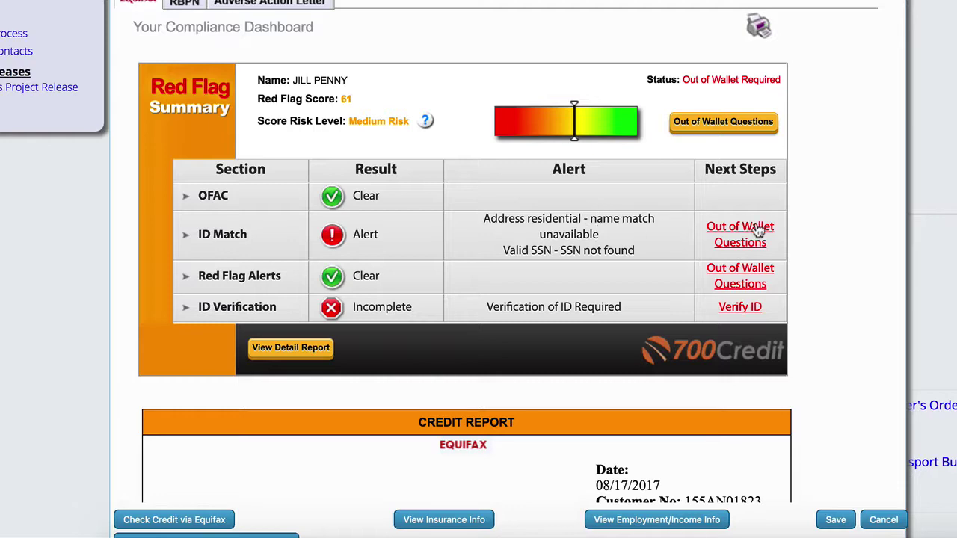
{"action": "scroll", "coordinate": [829, 216], "scroll_direction": "down", "scroll_amount": 3}
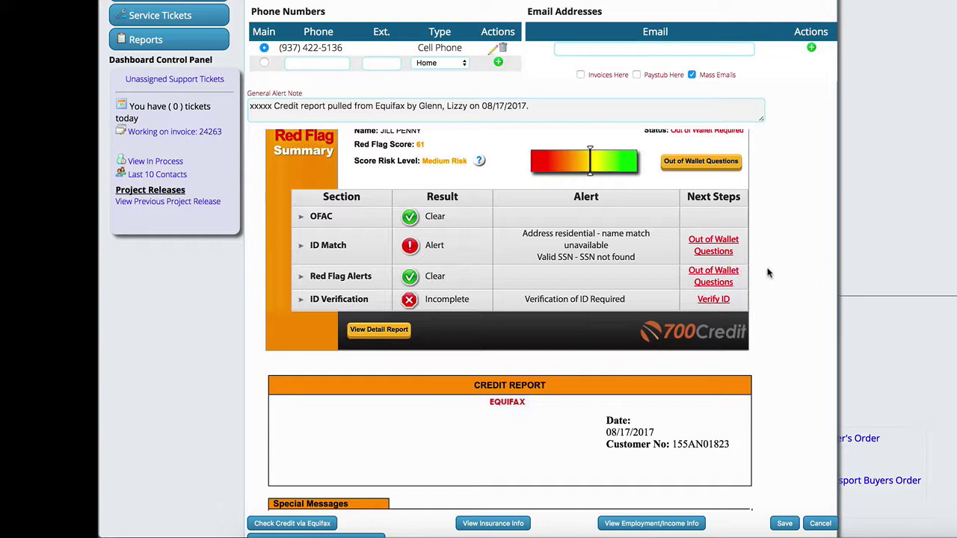
{"action": "scroll", "coordinate": [768, 273], "scroll_direction": "up", "scroll_amount": 3}
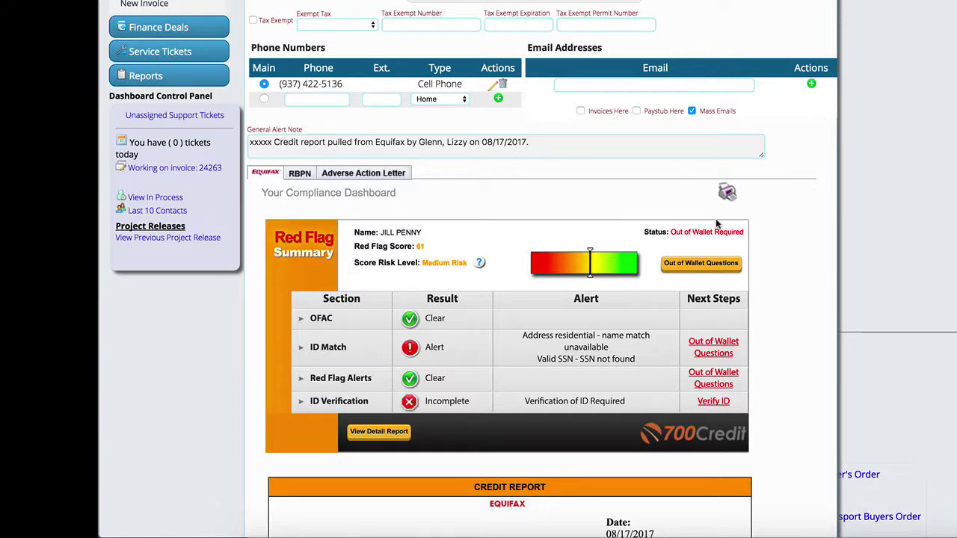
{"action": "scroll", "coordinate": [787, 218], "scroll_direction": "up", "scroll_amount": 1}
{"action": "scroll", "coordinate": [787, 217], "scroll_direction": "up", "scroll_amount": 5}
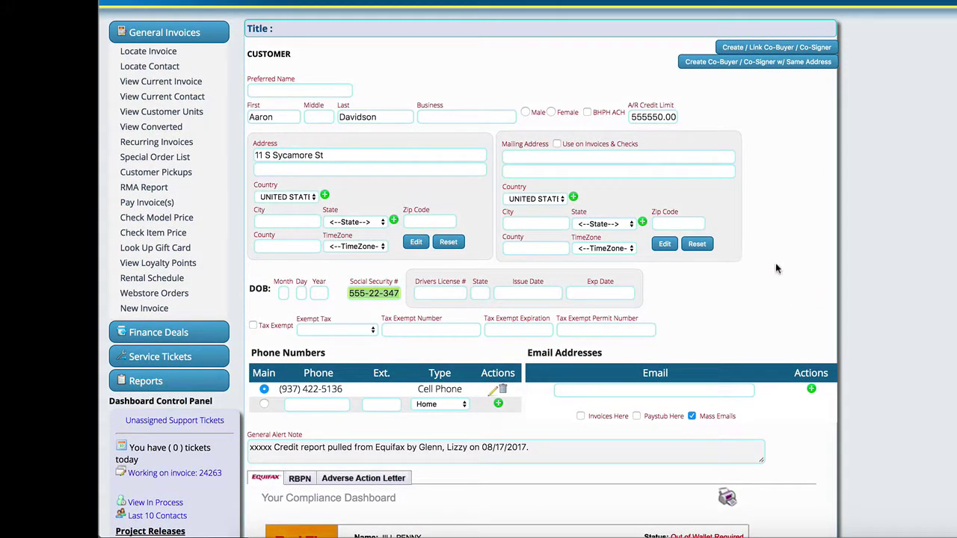
Leave the customer's invoice and go to the home page
{"action": "scroll", "coordinate": [747, 299], "scroll_direction": "down", "scroll_amount": 15}
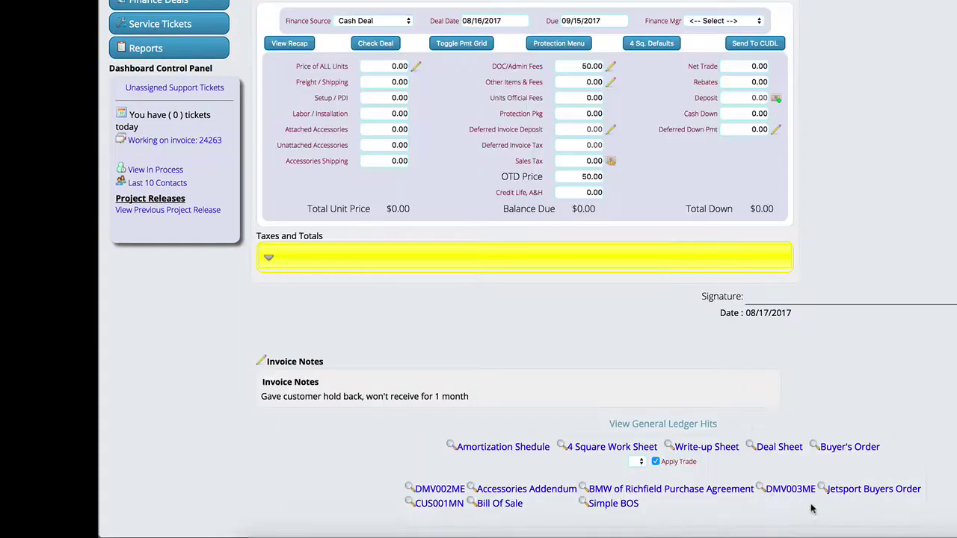
{"action": "scroll", "coordinate": [448, 324], "scroll_direction": "up", "scroll_amount": 4}
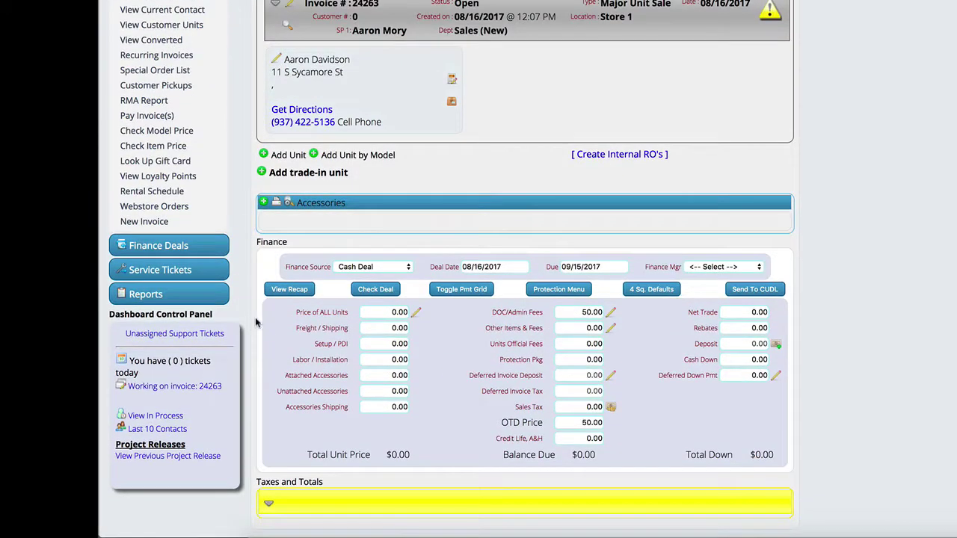
{"action": "left_click", "coordinate": [158, 222]}
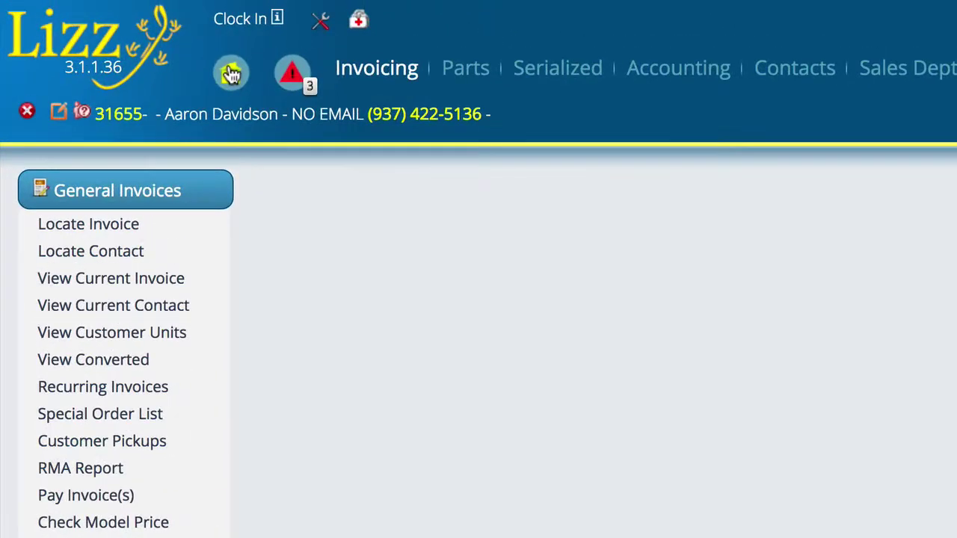
{"action": "left_click", "coordinate": [231, 72]}
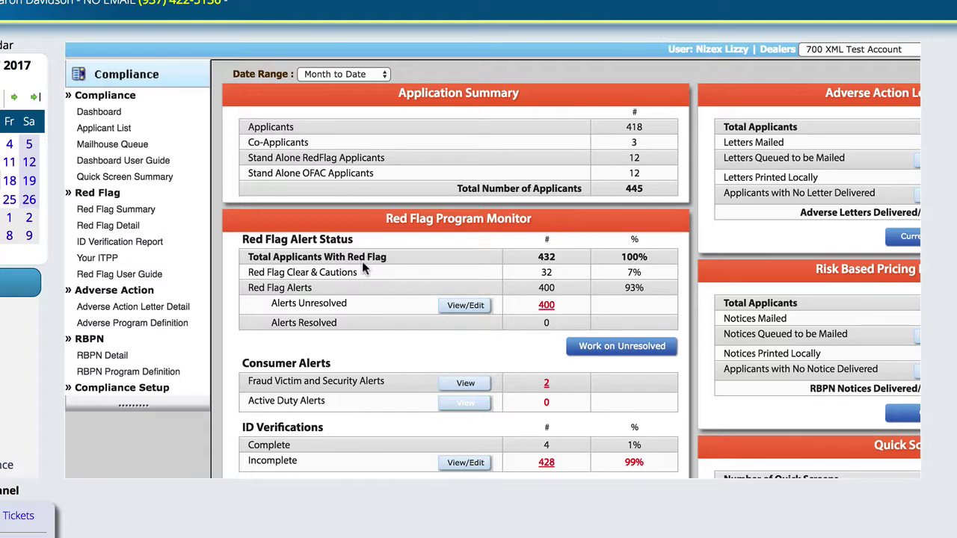
Look through the month-to-date compliance dashboard, including the Red Flag, OFAC, adverse action, risk-based pricing and Quick Screen sections
{"action": "scroll", "coordinate": [396, 278], "scroll_direction": "down", "scroll_amount": 3}
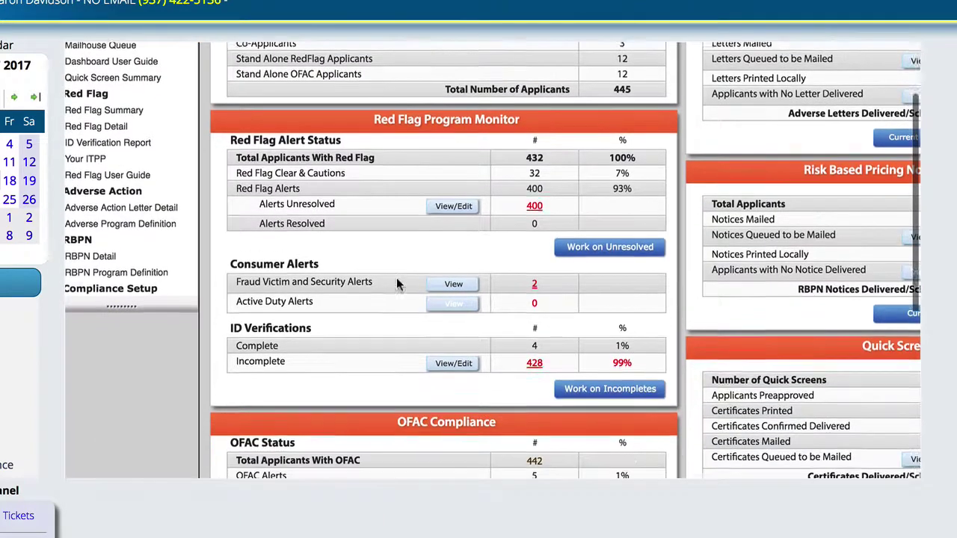
{"action": "scroll", "coordinate": [396, 277], "scroll_direction": "down", "scroll_amount": 5}
{"action": "scroll", "coordinate": [401, 276], "scroll_direction": "right", "scroll_amount": 5}
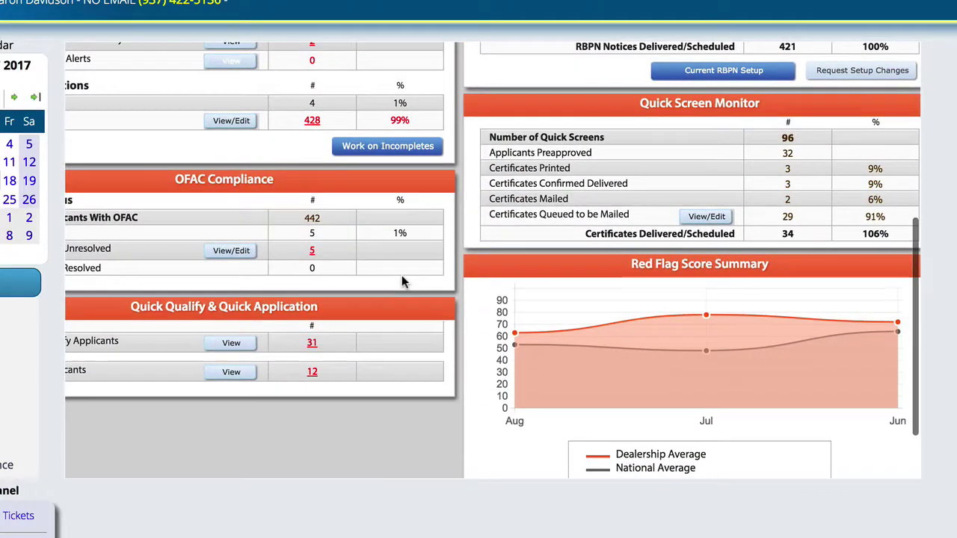
{"action": "scroll", "coordinate": [401, 282], "scroll_direction": "up", "scroll_amount": 8}
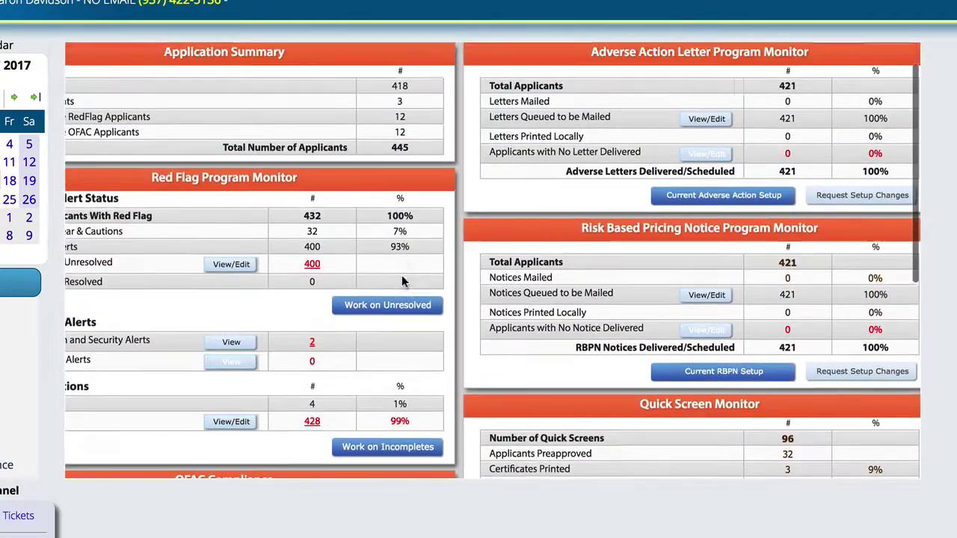
{"action": "scroll", "coordinate": [404, 282], "scroll_direction": "up", "scroll_amount": 1}
{"action": "scroll", "coordinate": [403, 282], "scroll_direction": "left", "scroll_amount": 5}
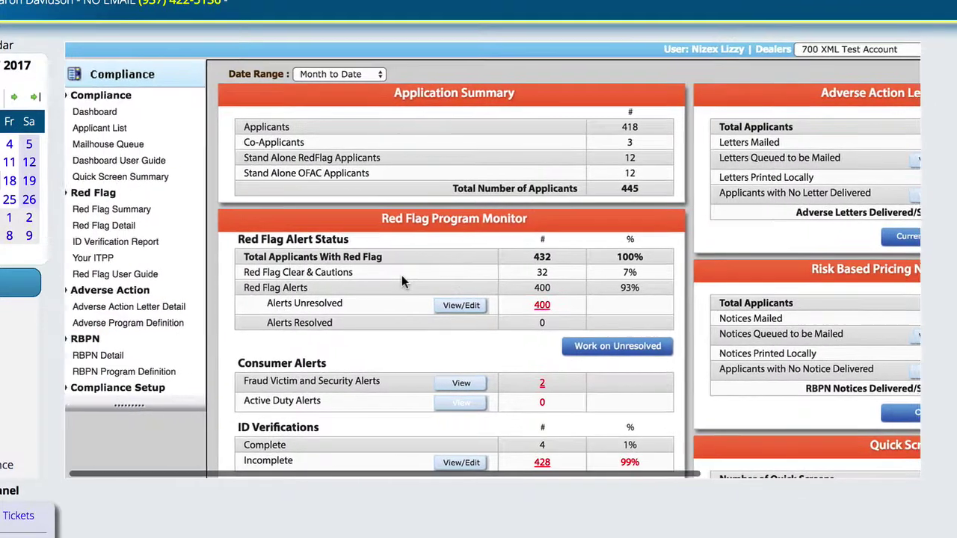
{"action": "scroll", "coordinate": [401, 281], "scroll_direction": "left", "scroll_amount": 1}
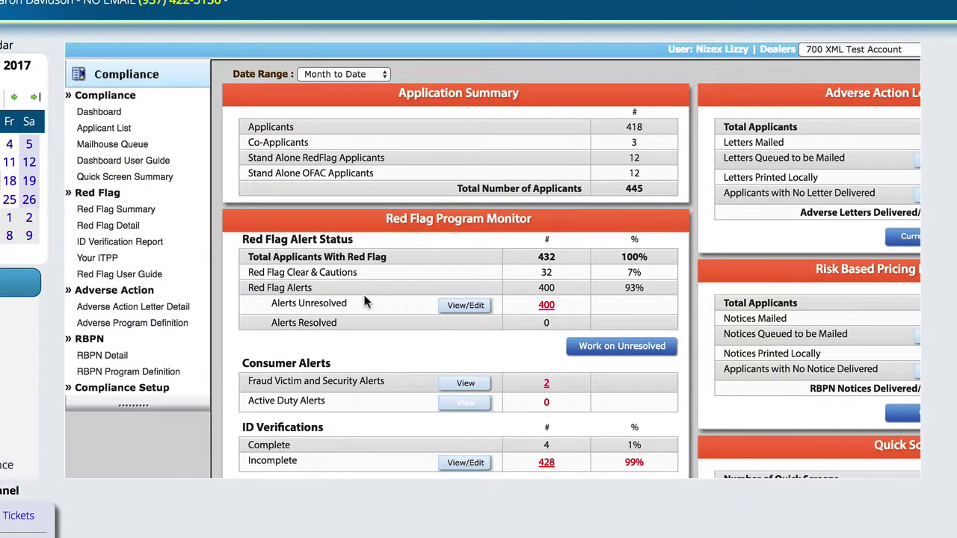